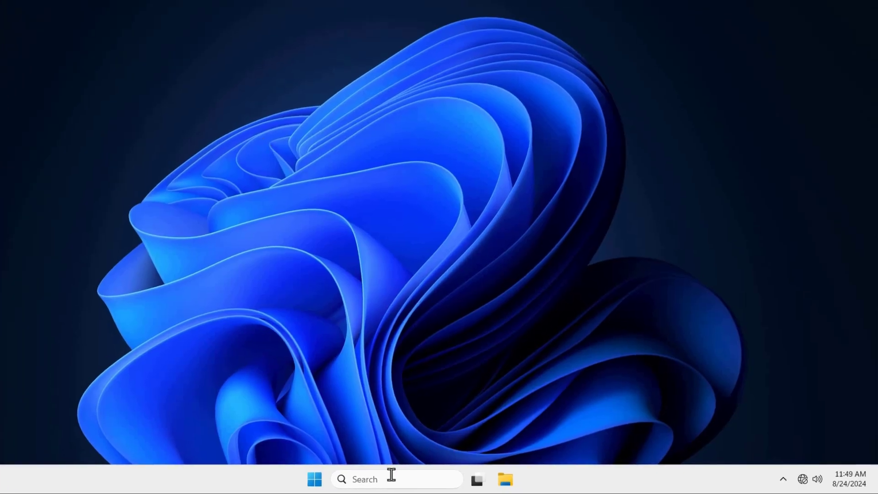
From the Reset this PC recovery settings, restart now into advanced startup.
key("super+s")
type("reset")
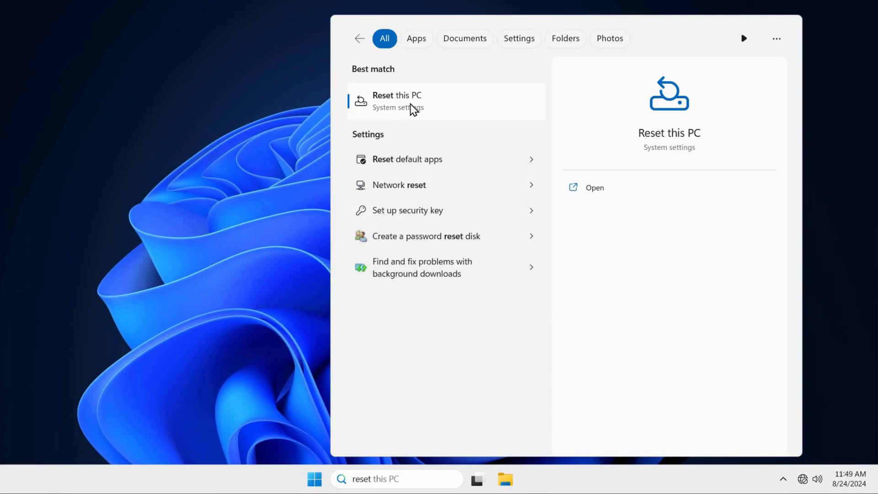
left_click(415, 106)
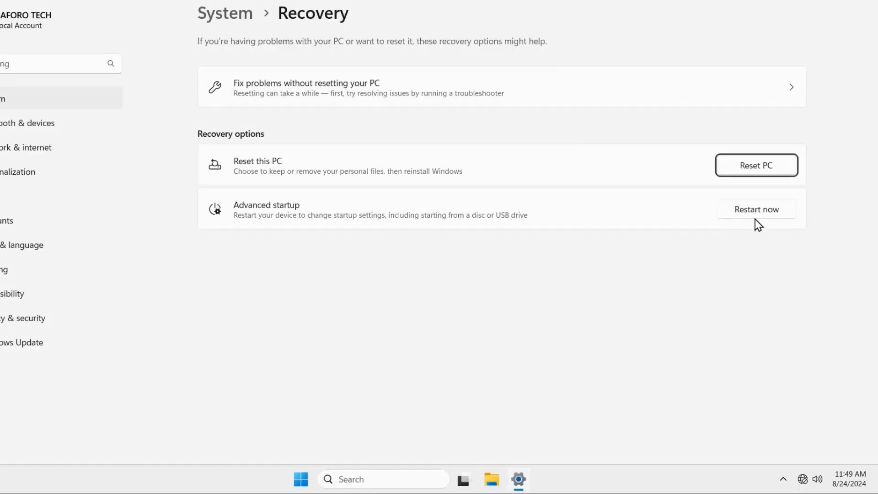
left_click(754, 215)
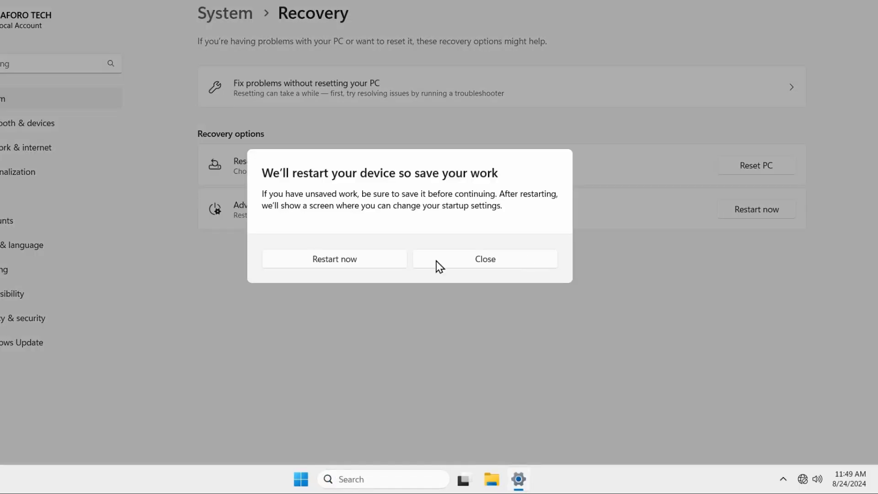
left_click(345, 259)
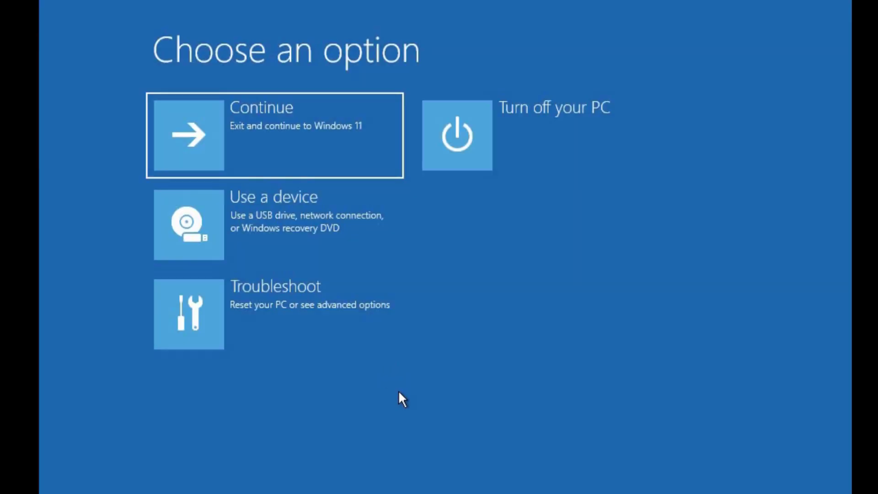
Launch the recovery Command Prompt through Troubleshoot and Advanced options.
left_click(252, 301)
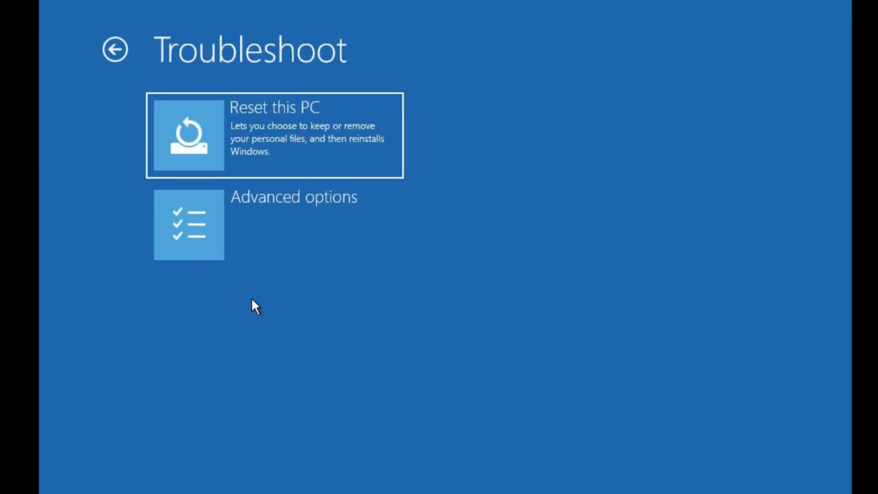
left_click(265, 222)
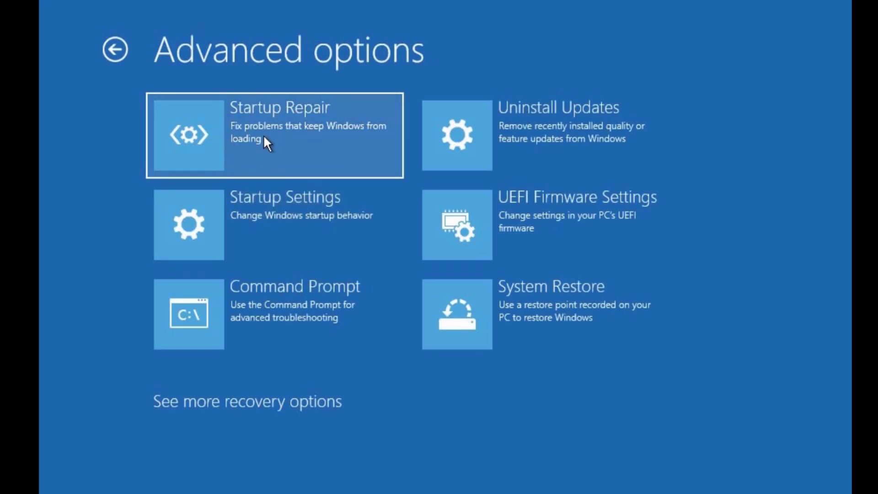
left_click(258, 321)
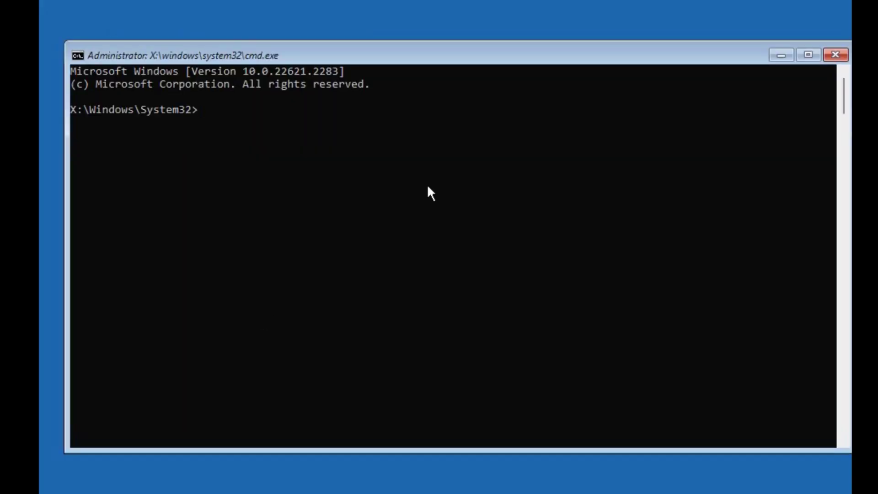
Run sfc /scannow, then chkdsk /f c: to check drive C:.
type("sf")
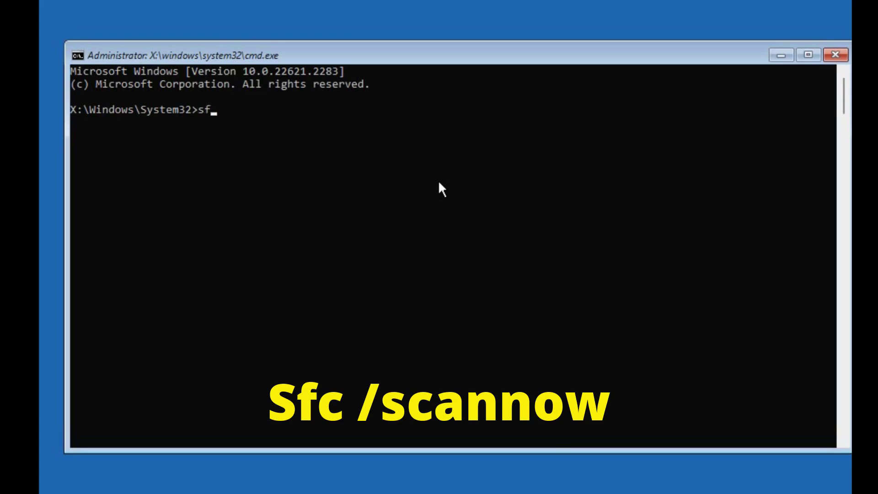
type("c /scannow")
key("Return")
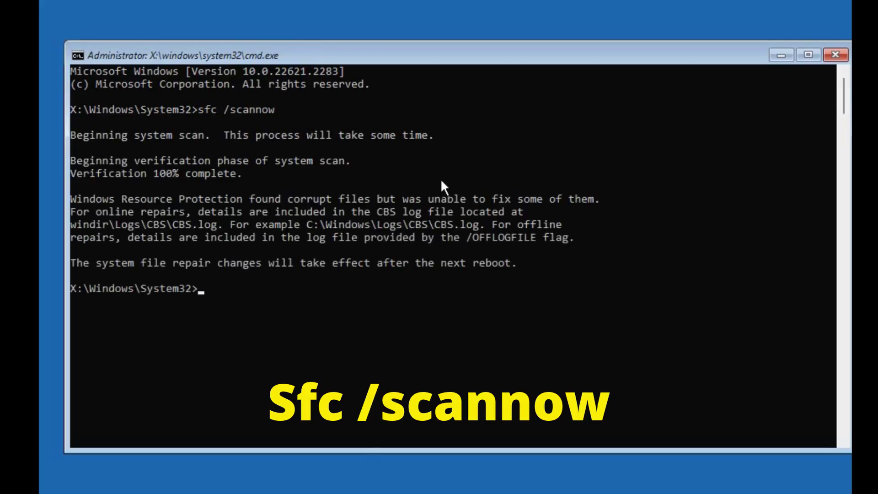
type("c")
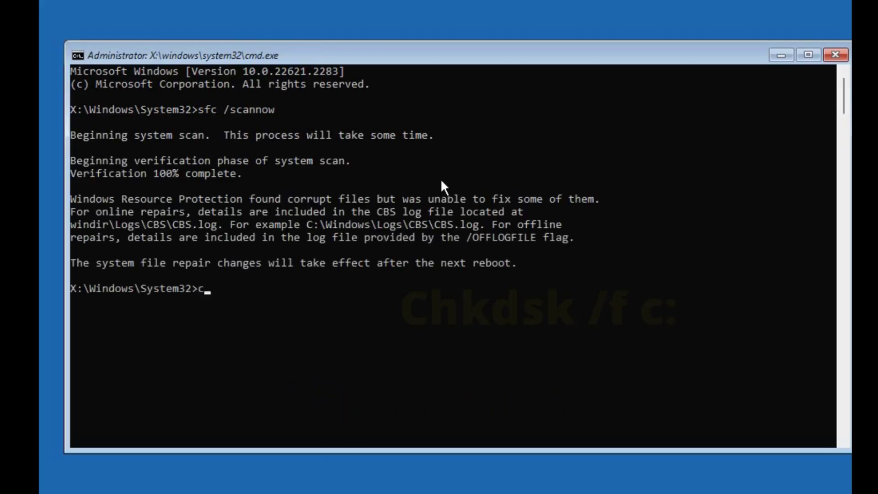
type("hkdsk")
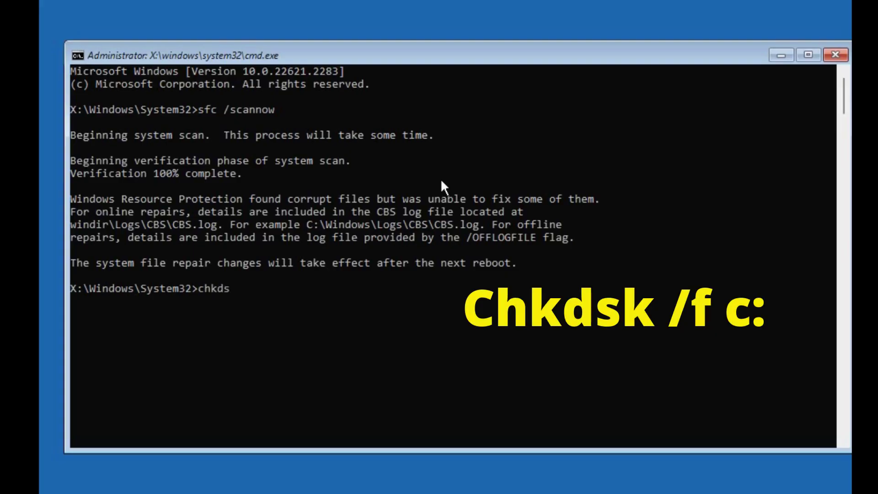
type(" /f c:")
key("Return")
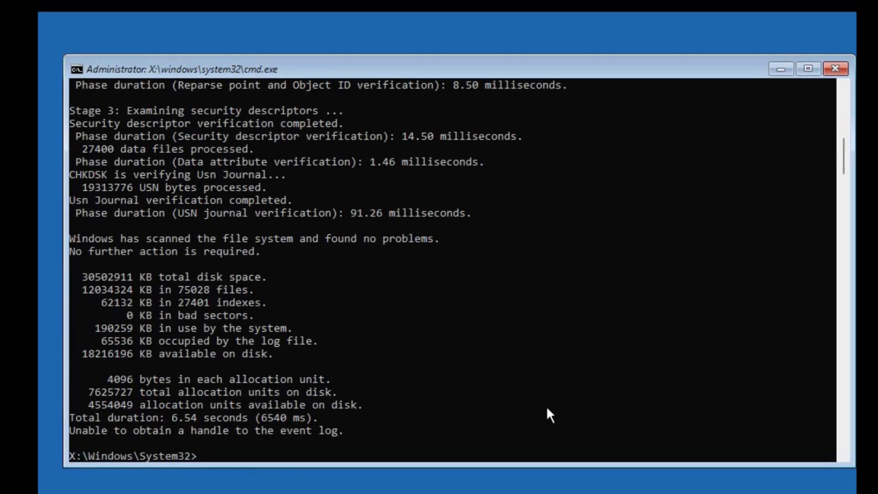
Run bootrec /fixmbr, bootrec /fixboot and bootsect /nt60 sys in turn.
type("bootre")
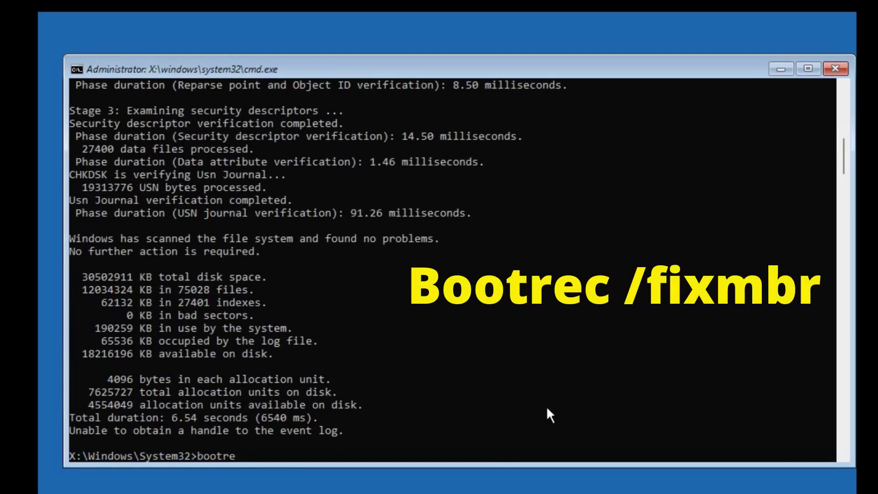
type("c /fixmbr")
key("Return")
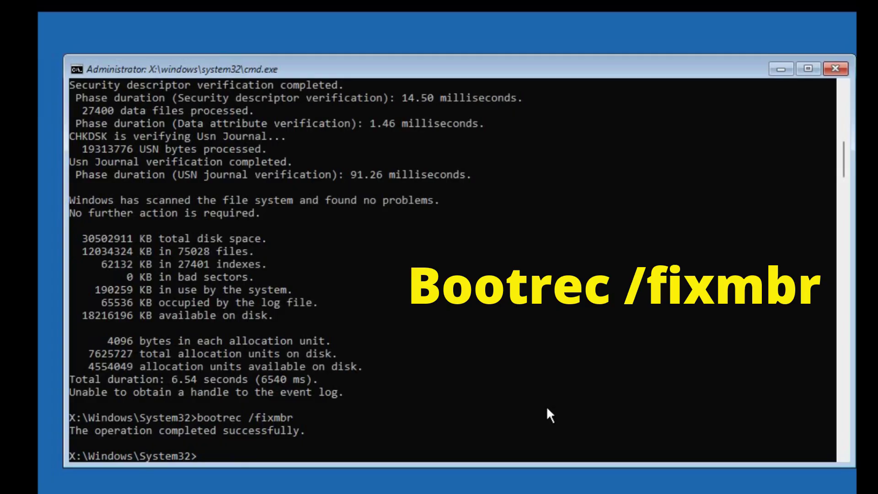
type("bootrec ")
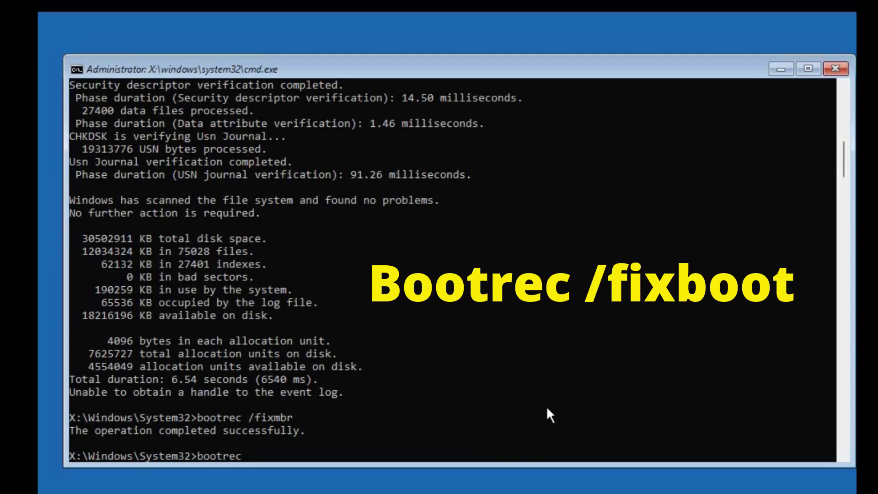
type("/fixboot")
key("Return")
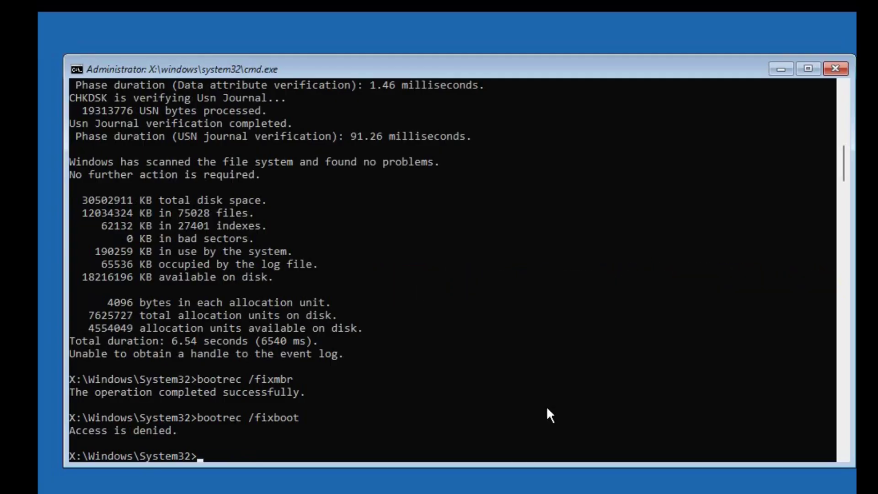
type("bootsect")
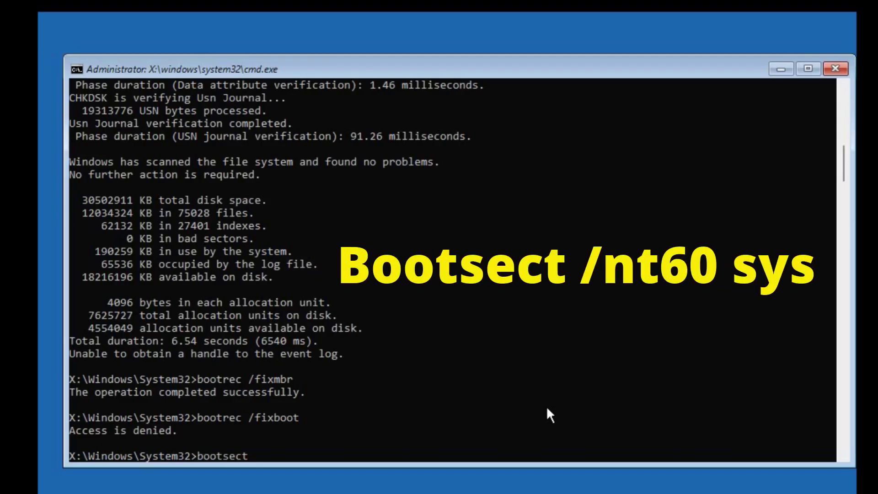
type(" /nt60 sys")
key("Return")
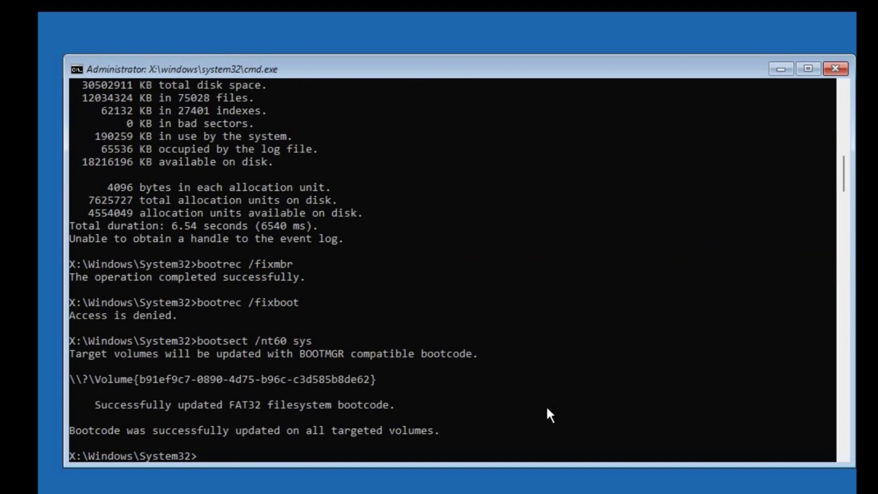
Close the console and reopen Command Prompt through Troubleshoot and Advanced options.
left_click(835, 69)
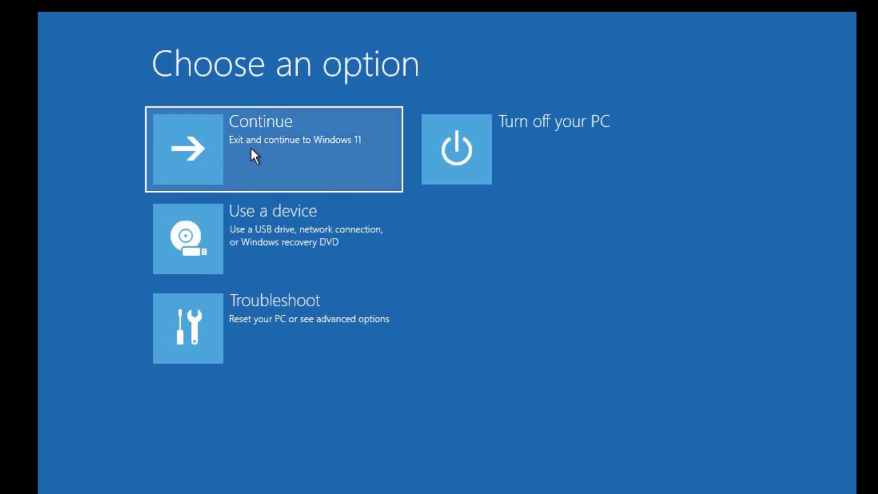
left_click(238, 332)
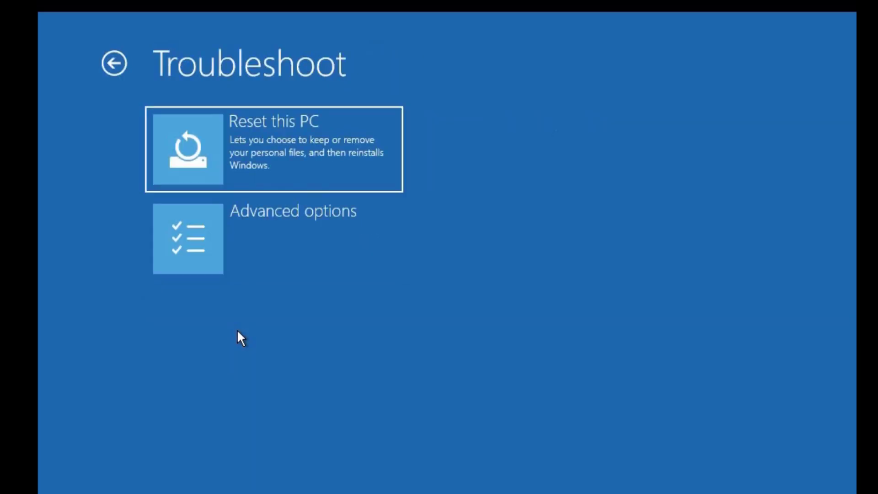
left_click(283, 235)
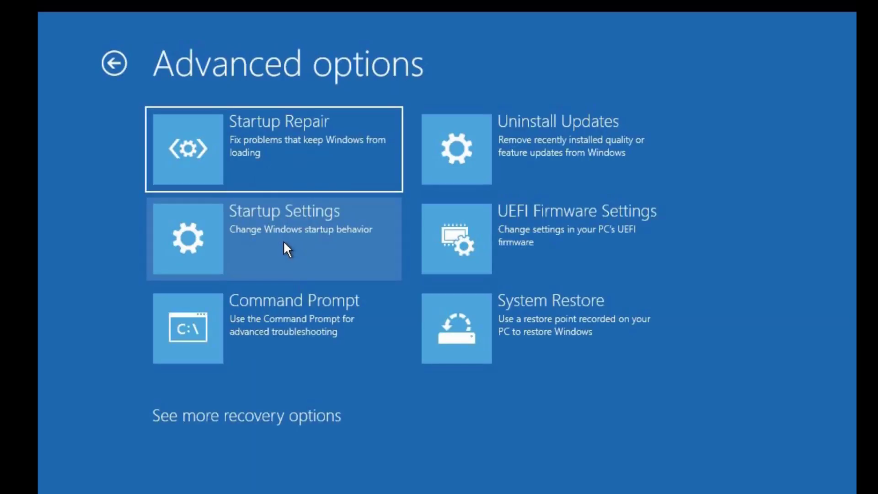
left_click(252, 333)
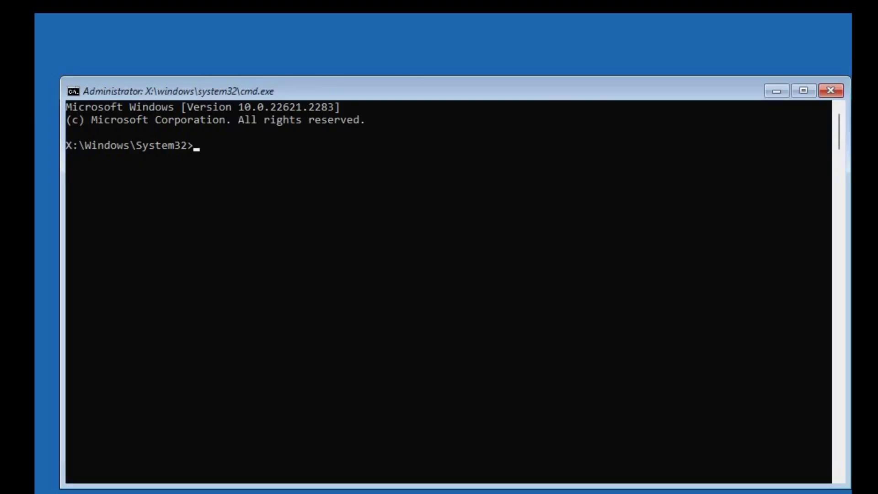
Run mdsched and choose to restart now and check memory for problems.
type("mdsc")
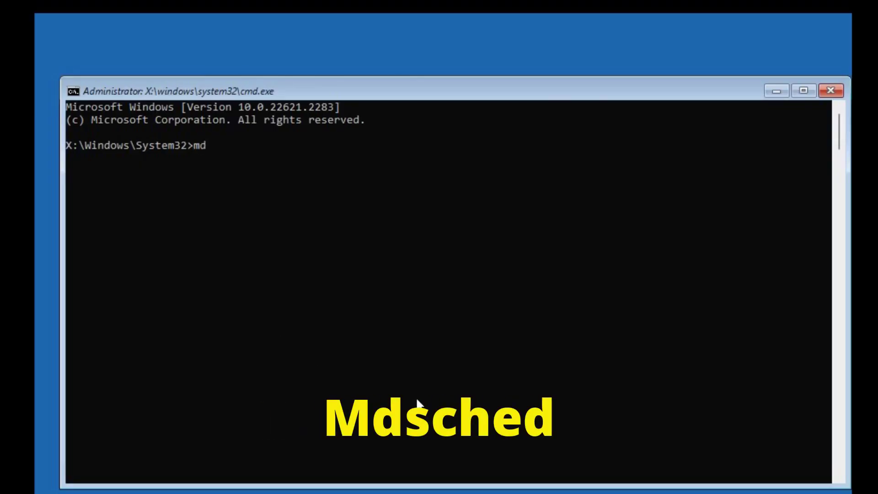
type("hed")
key("Return")
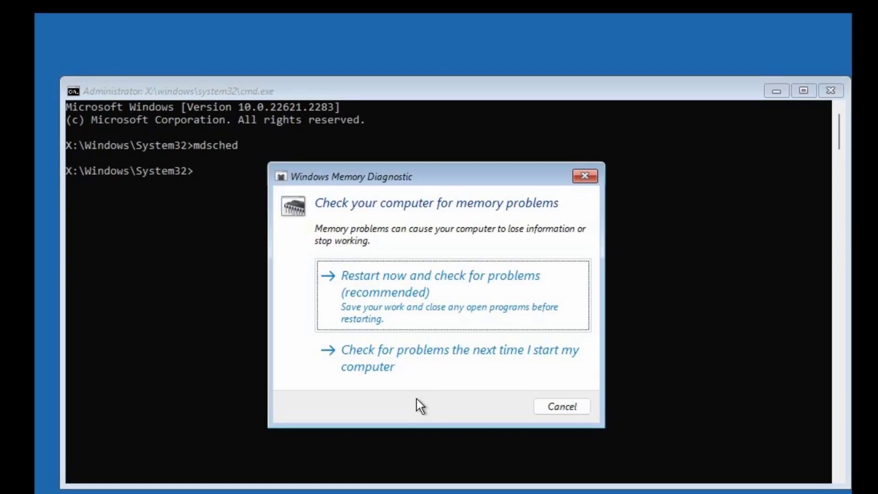
left_click(432, 292)
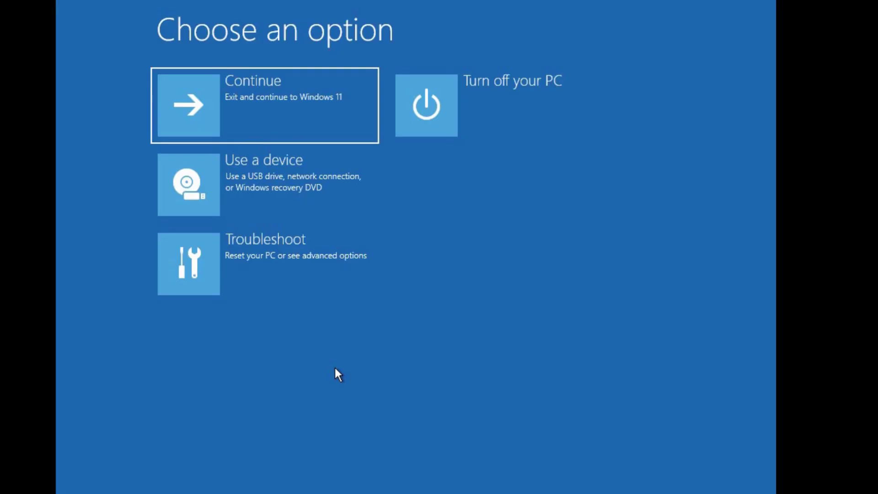
Restart through Startup Settings and pick option 4 to boot Safe Mode.
left_click(276, 259)
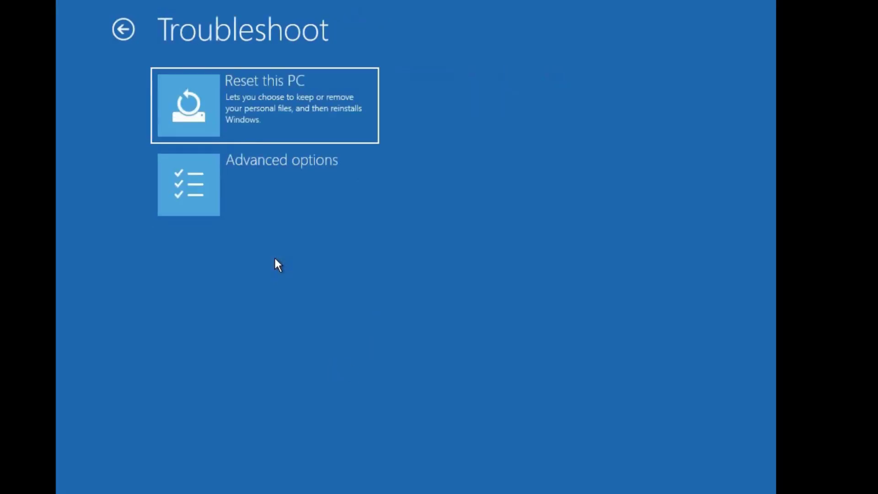
left_click(257, 180)
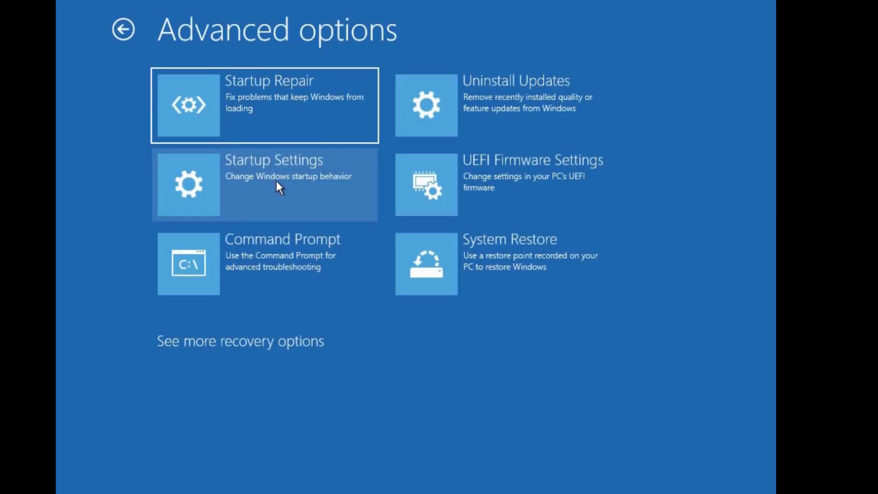
left_click(278, 181)
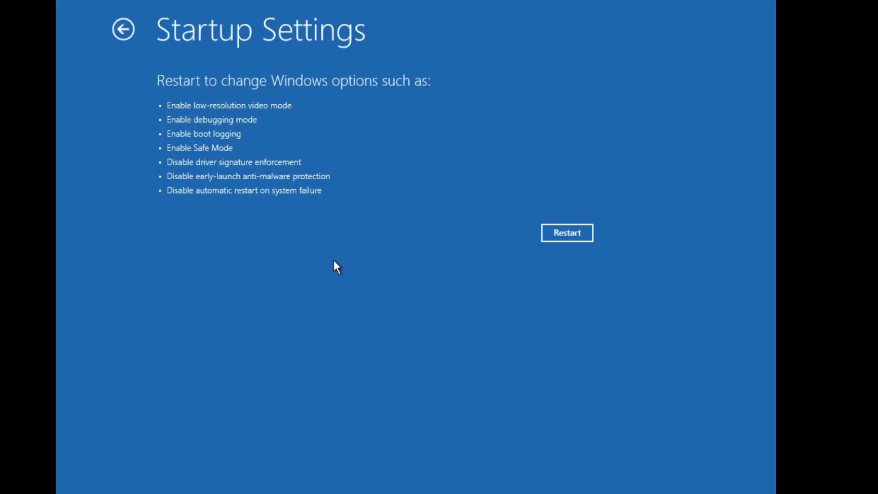
left_click(567, 234)
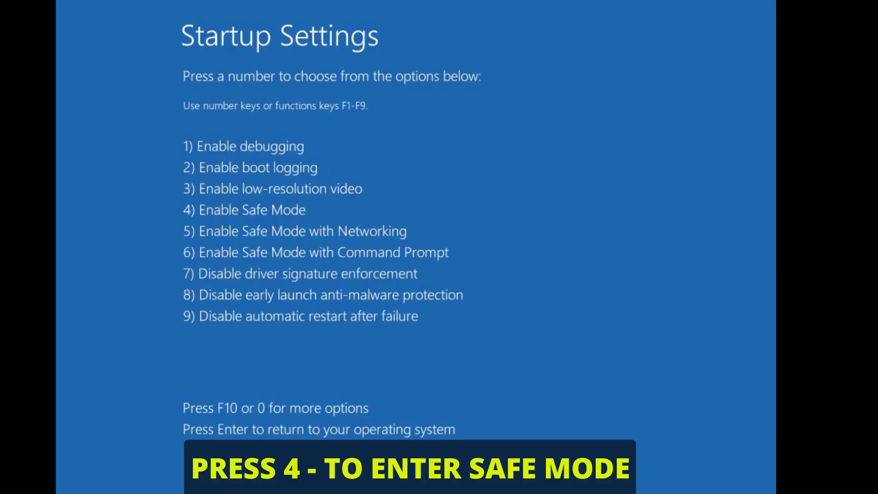
key("4")
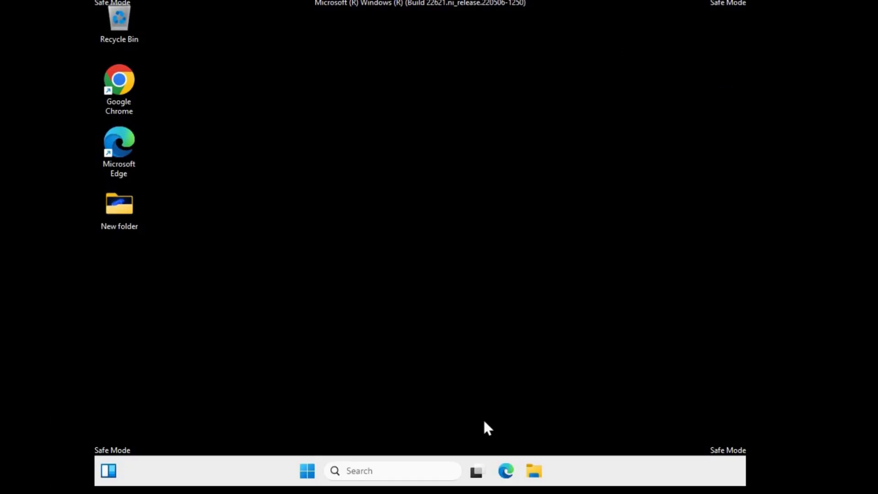
Launch Disk Cleanup and confirm drive C:.
left_click(367, 471)
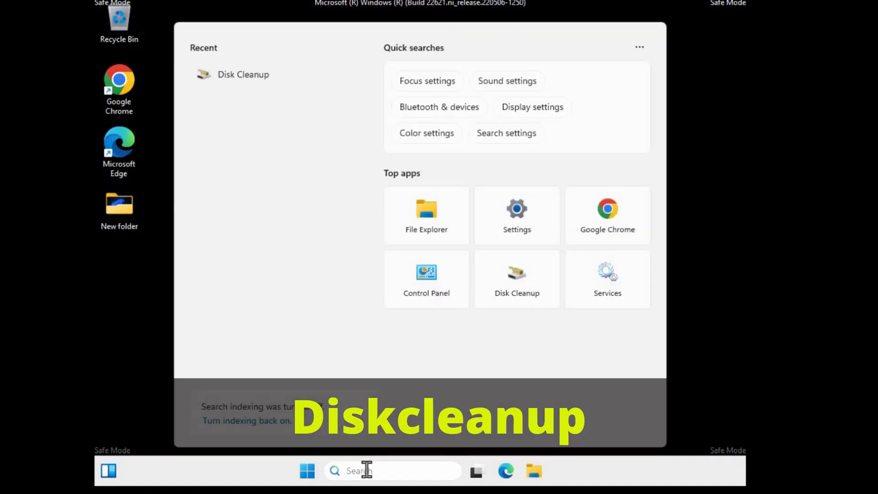
type("diskcle")
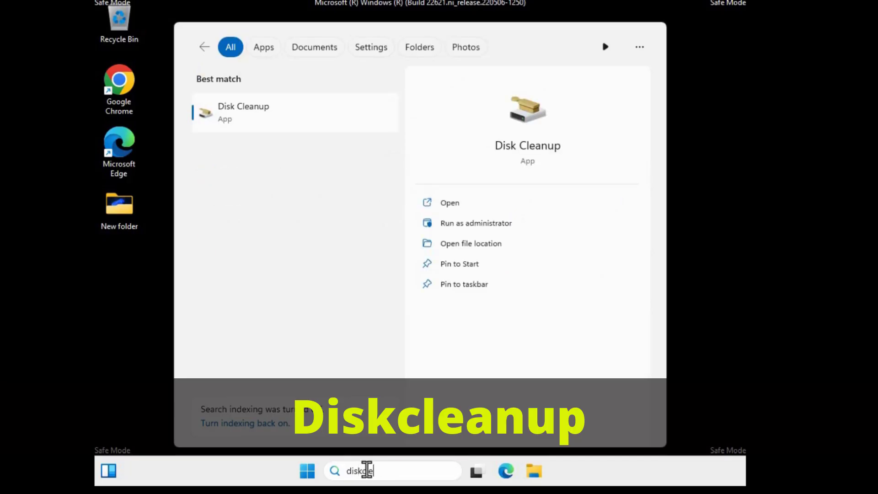
type("anup")
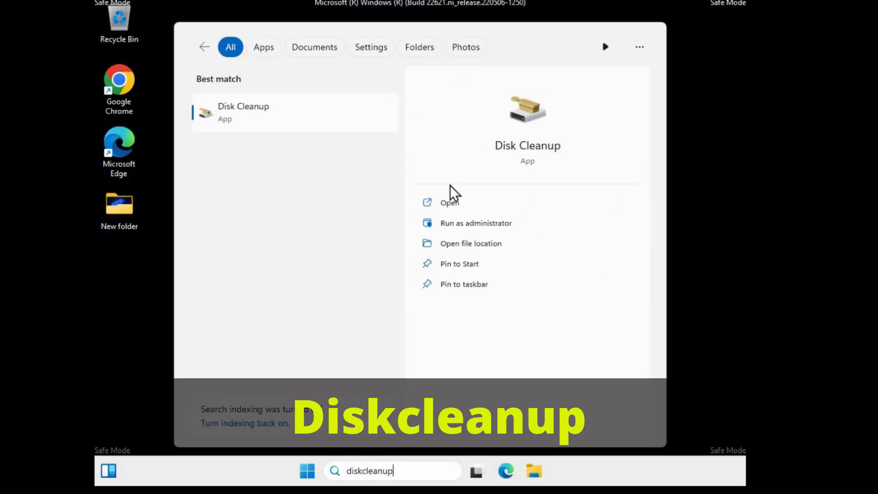
left_click(250, 115)
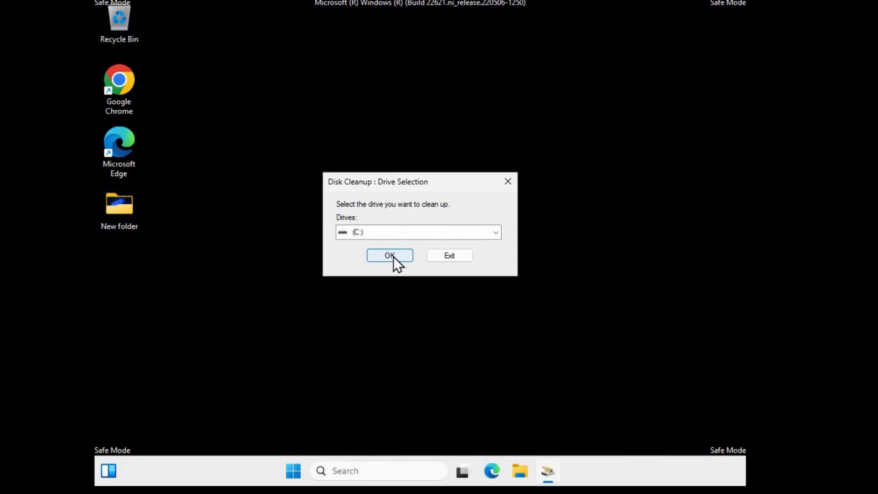
left_click(390, 256)
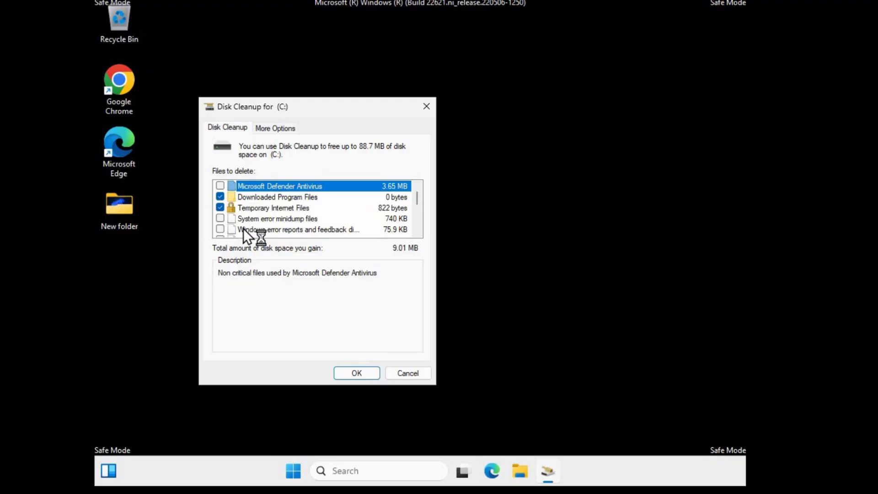
Tick Defender, error report, temporary installation and recovery log files, then permanently delete them.
left_click(220, 186)
left_click(220, 229)
left_click(417, 226)
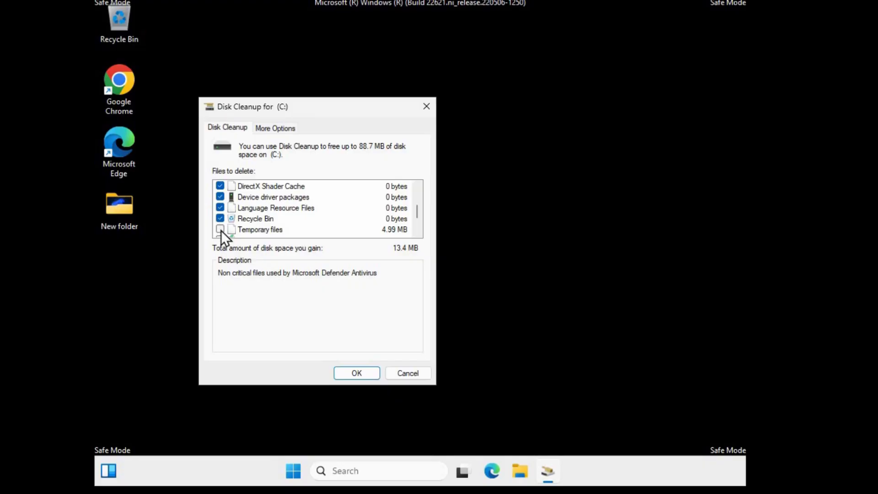
left_click(420, 233)
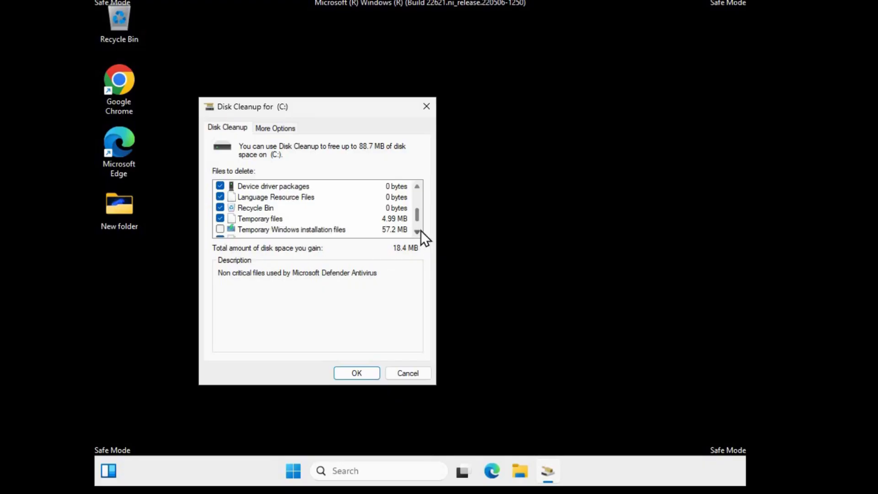
left_click(221, 228)
left_click(417, 232)
left_click(417, 232)
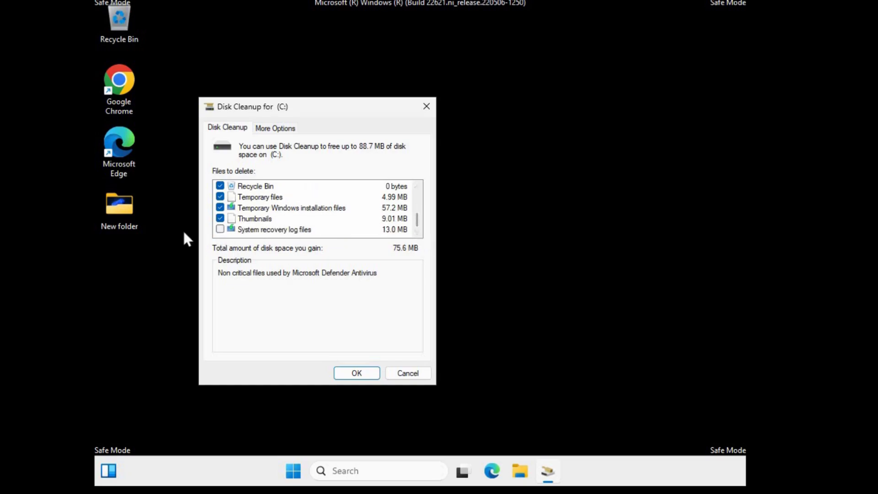
left_click(220, 229)
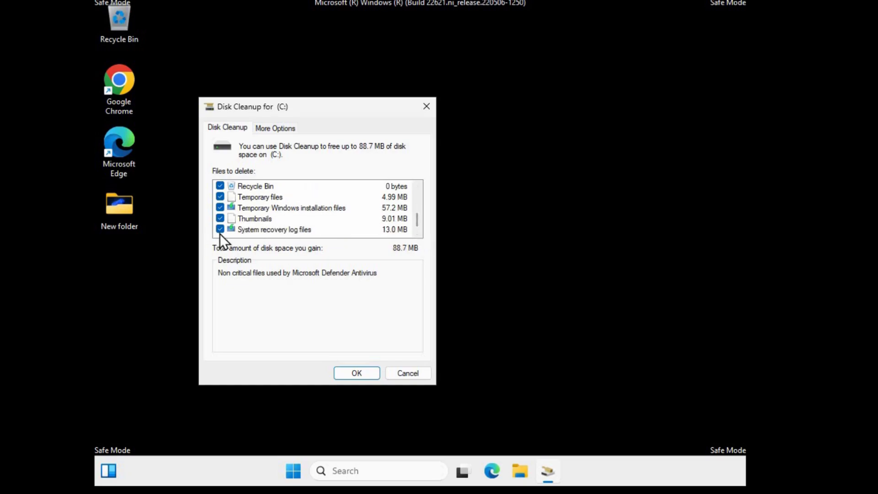
left_click(355, 372)
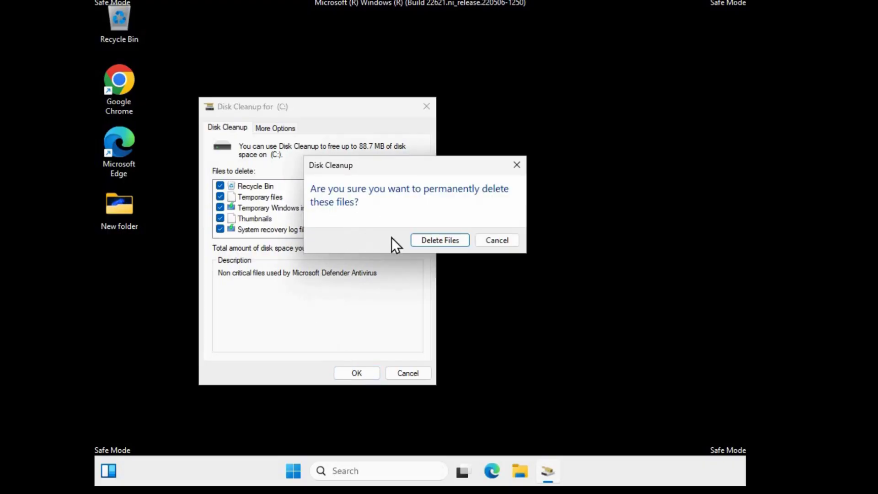
left_click(438, 239)
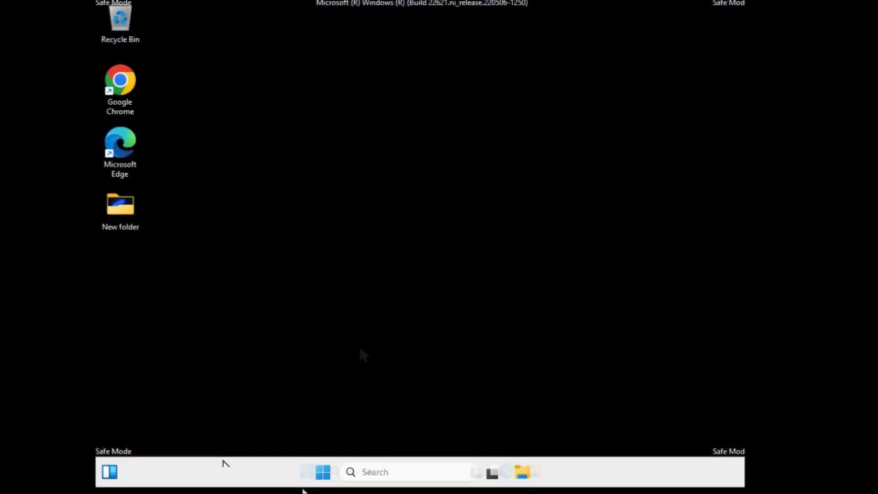
Run msdt.exe -id devicediagnostic and start detecting hardware problems.
right_click(324, 474)
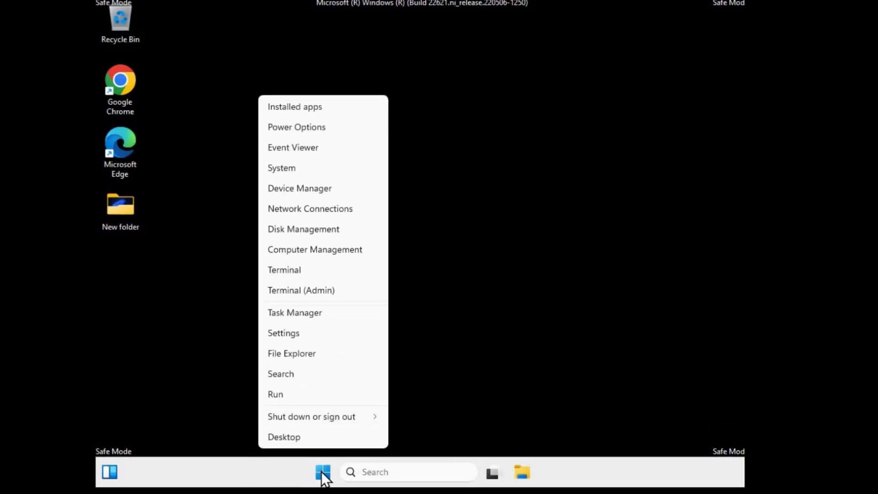
left_click(282, 395)
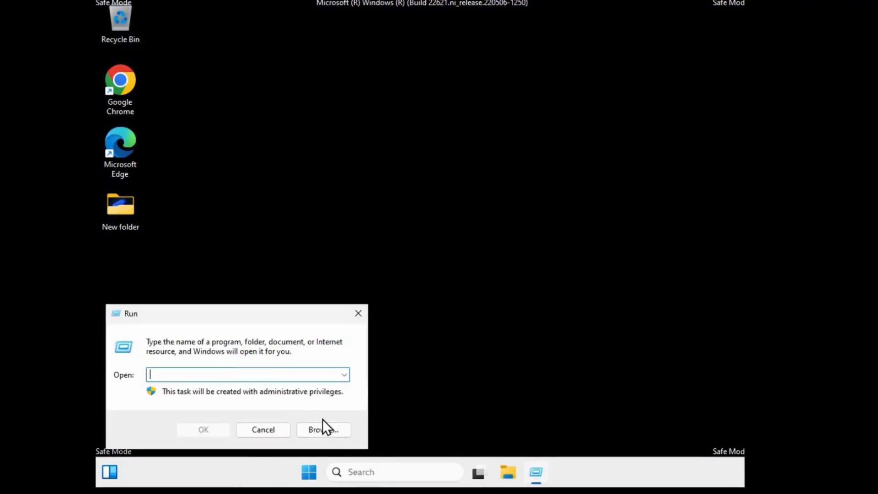
type("msdt")
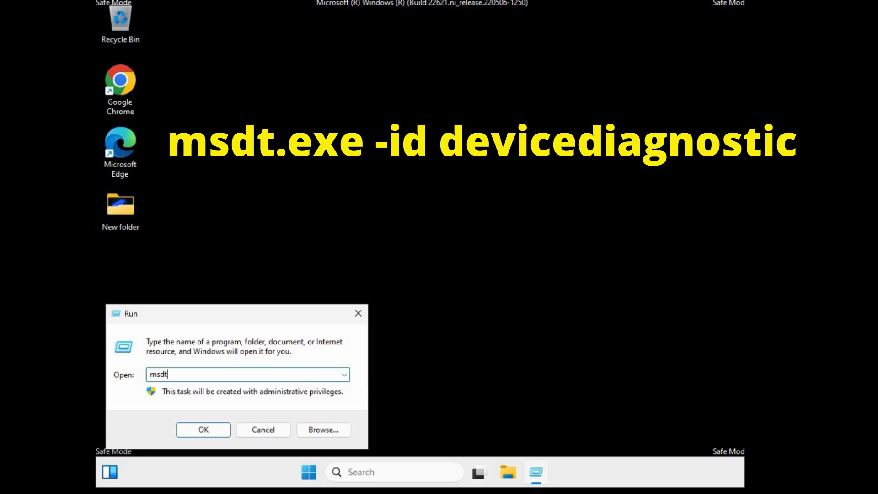
type(".exe -id")
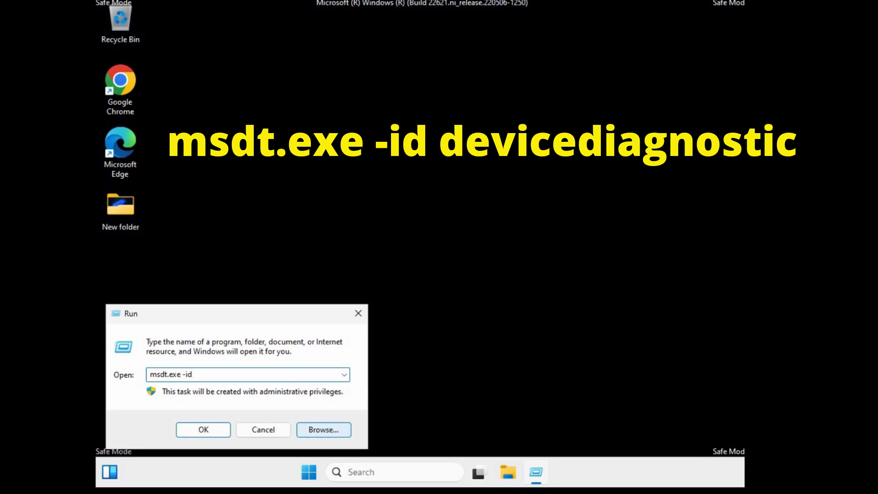
type(" devicediagnostic")
left_click(211, 431)
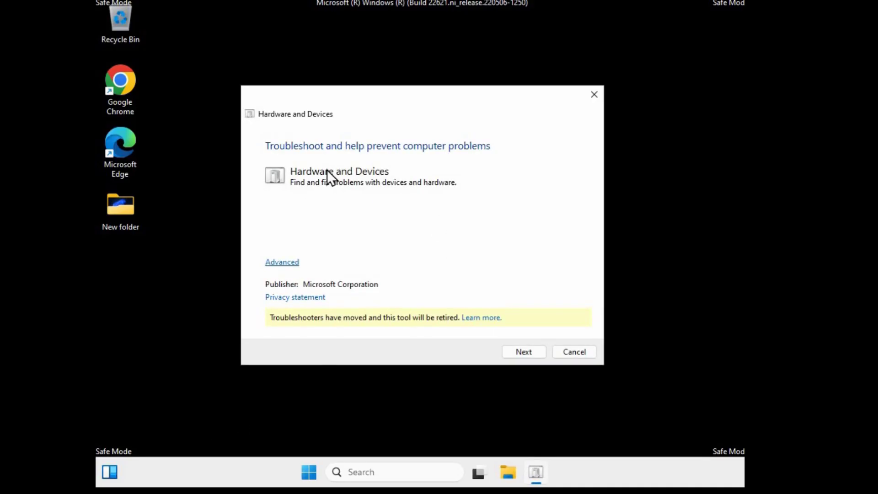
left_click(279, 262)
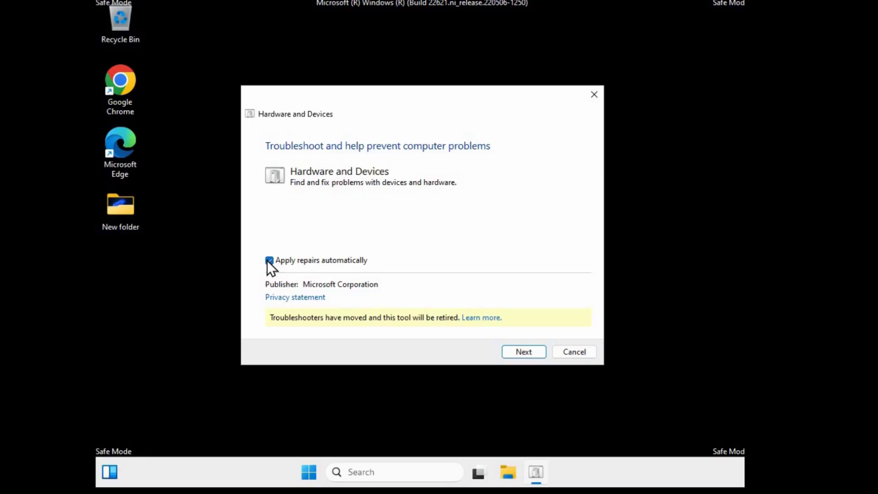
left_click(522, 350)
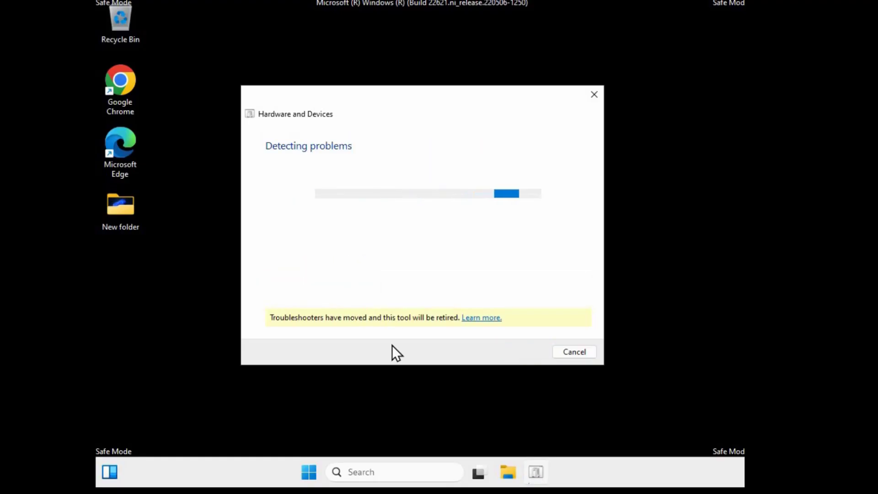
Troubleshoot the VMware VMCI Bus Device, enable automatic driver checking, and close the troubleshooter.
left_click(270, 234)
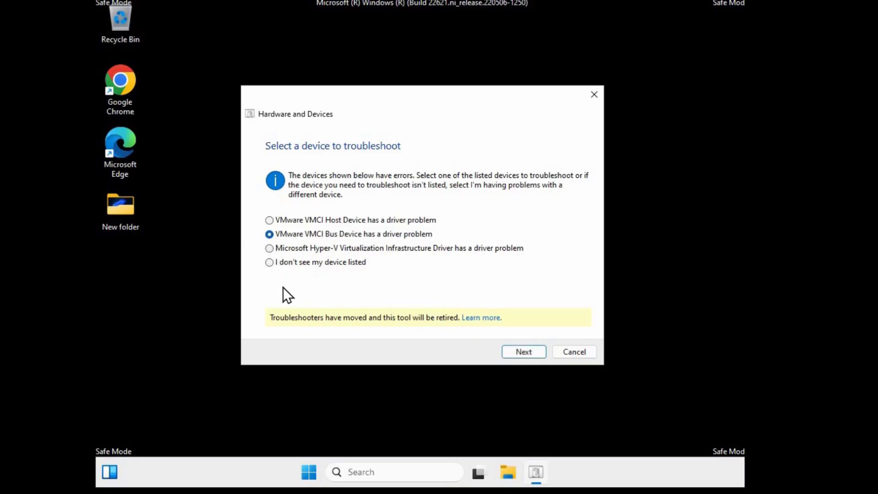
left_click(515, 353)
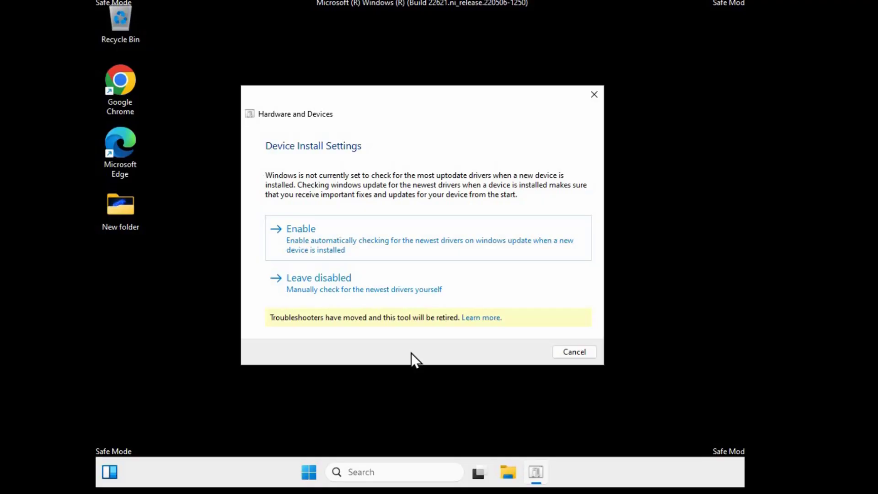
left_click(342, 243)
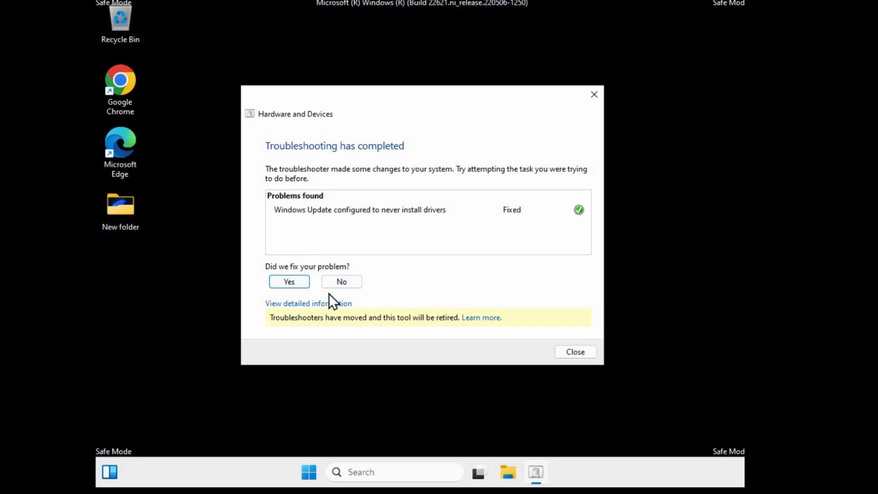
left_click(577, 351)
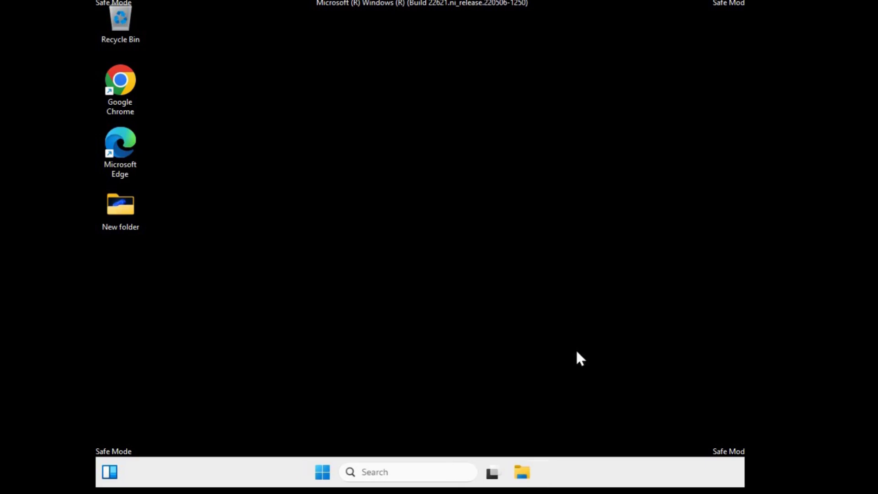
Search for Control Panel and open Programs and Features.
left_click(386, 474)
type("control panel")
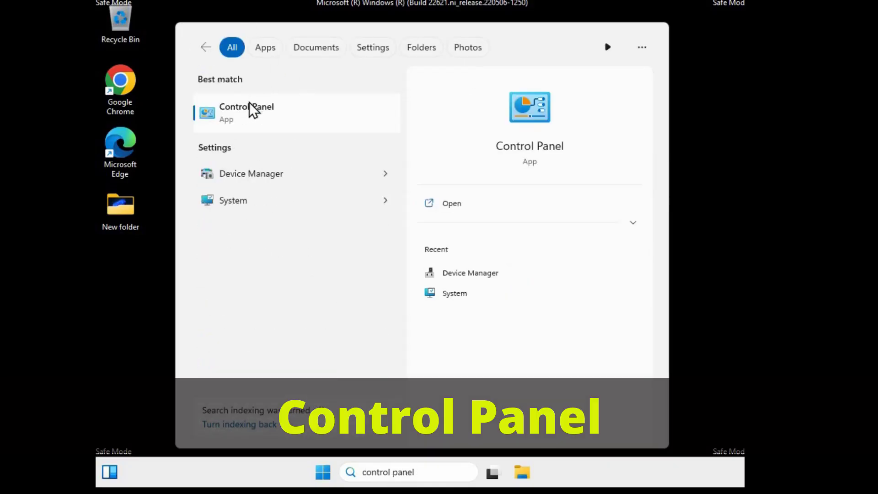
left_click(238, 112)
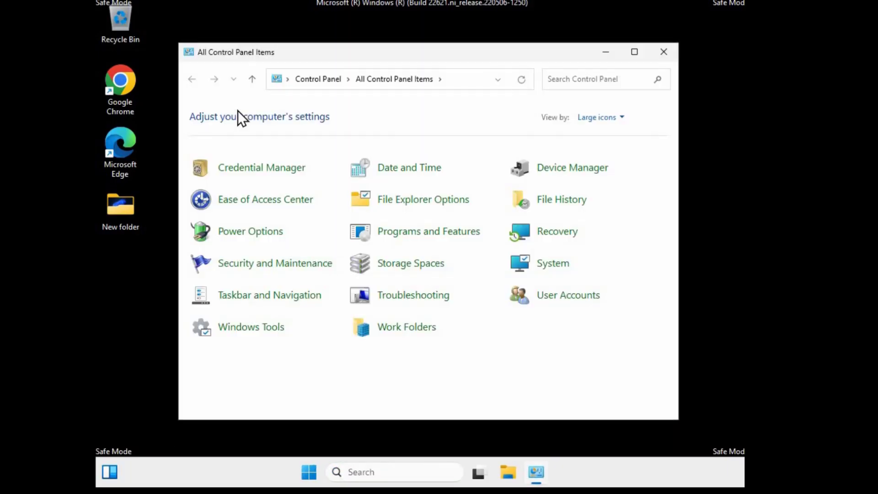
left_click(410, 235)
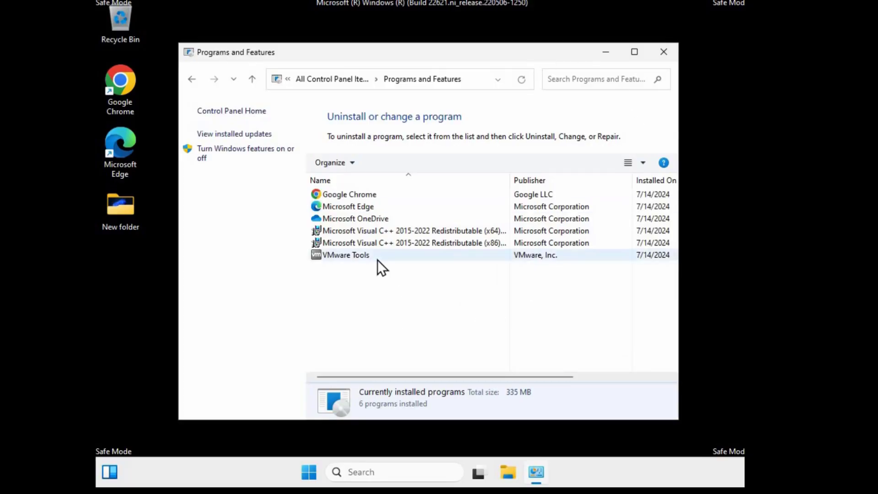
Bring up VMware Tools' uninstall options, then dismiss them without uninstalling.
left_click(357, 256)
right_click(356, 257)
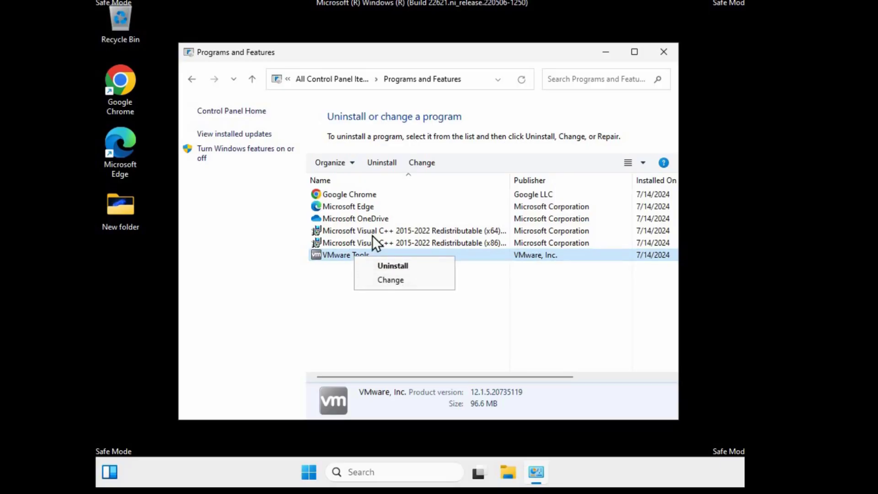
left_click(394, 322)
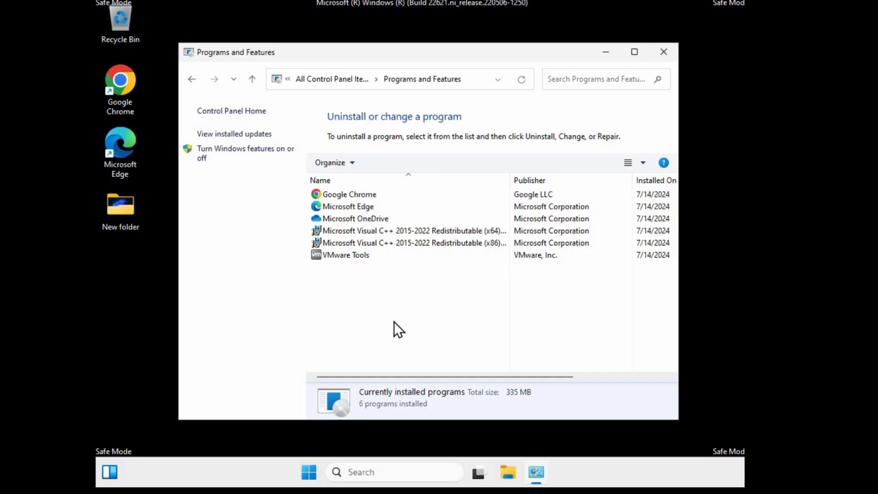
View installed updates, finding none, then close Settings and Programs and Features.
left_click(222, 133)
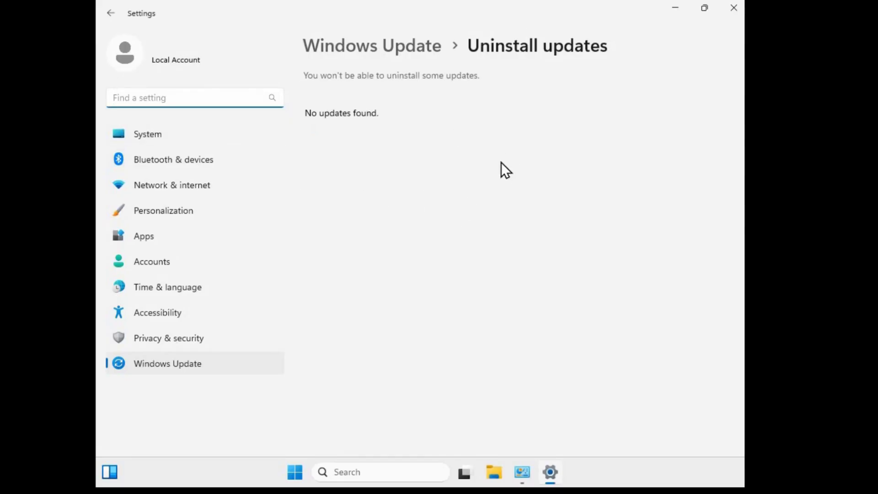
left_click(493, 148)
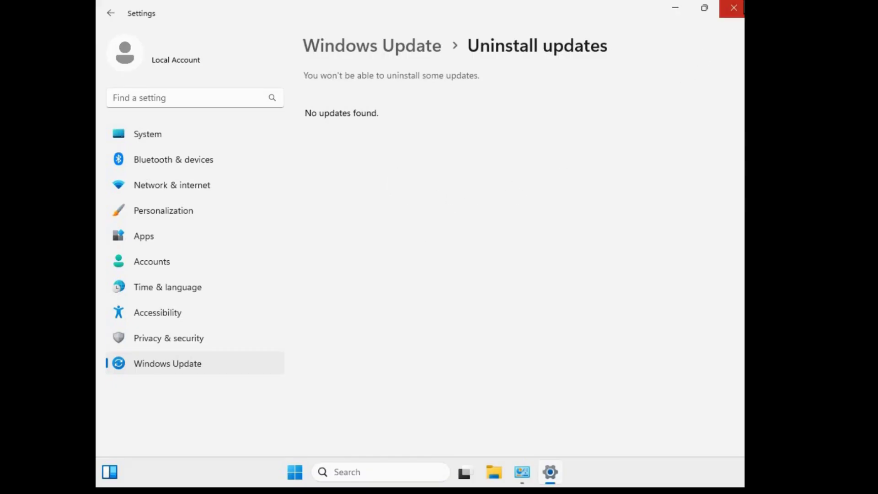
left_click(732, 9)
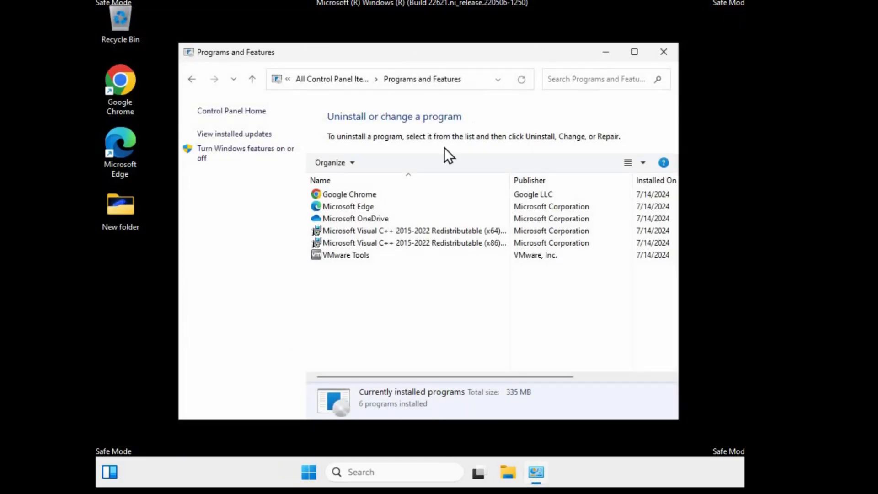
left_click(670, 48)
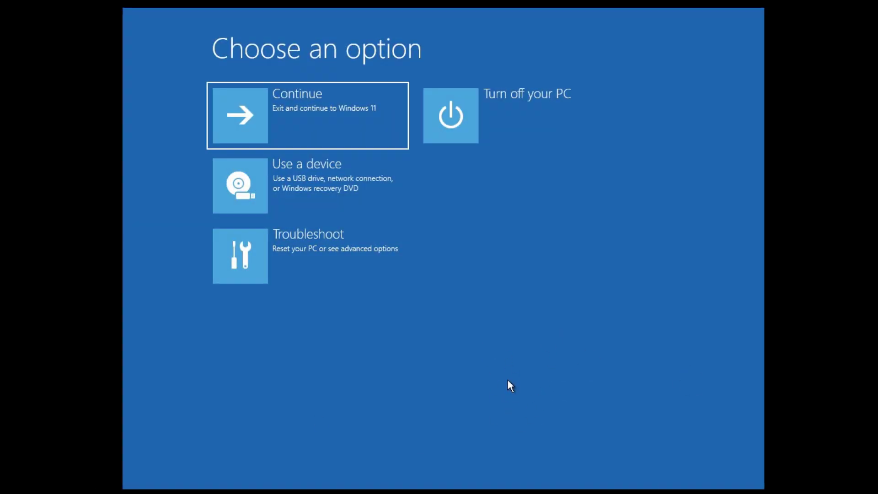
Start System Restore via Troubleshoot and Advanced options in the recovery environment.
left_click(284, 263)
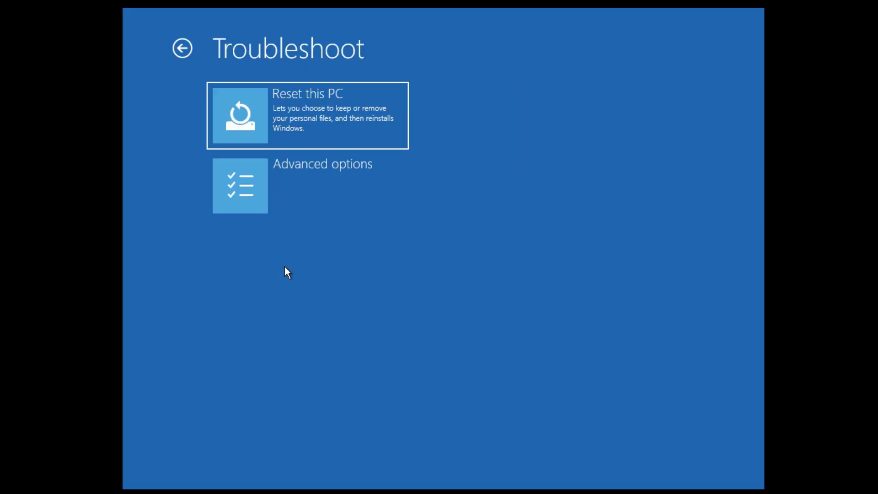
left_click(305, 194)
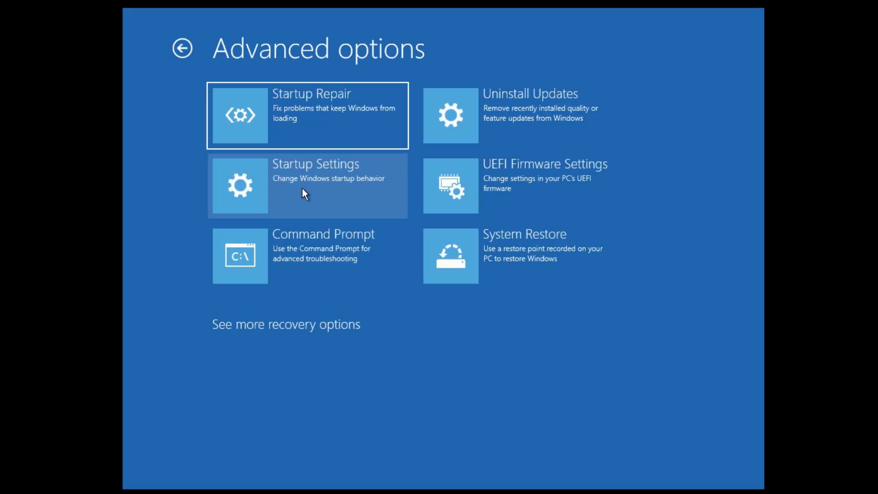
left_click(517, 261)
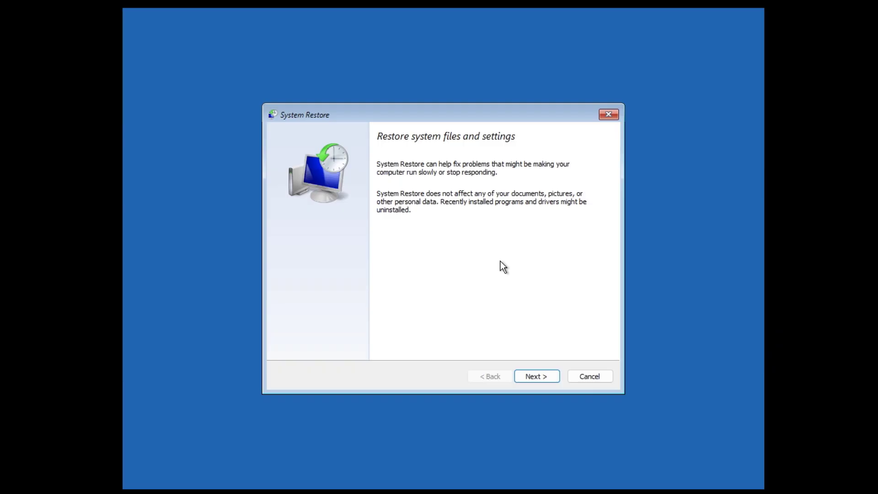
Restore Windows to the 11/21/2025 'Computer working smoothly' restore point and confirm the warning.
left_click(544, 378)
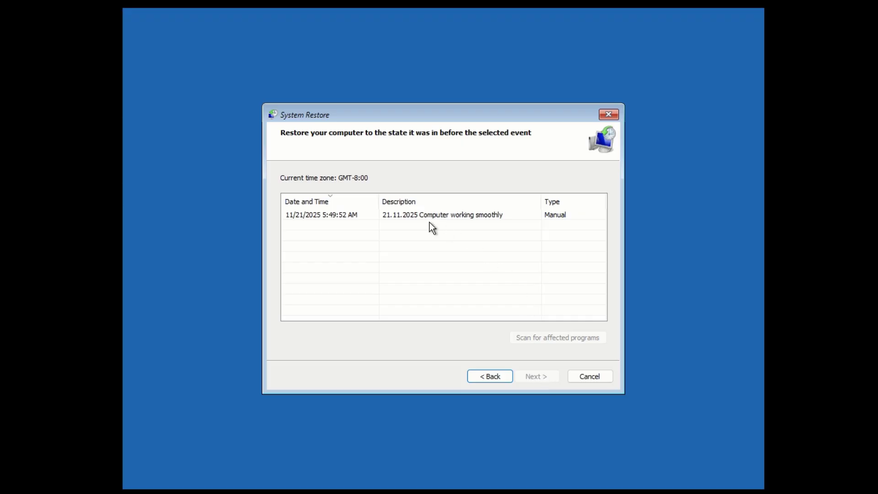
left_click(442, 219)
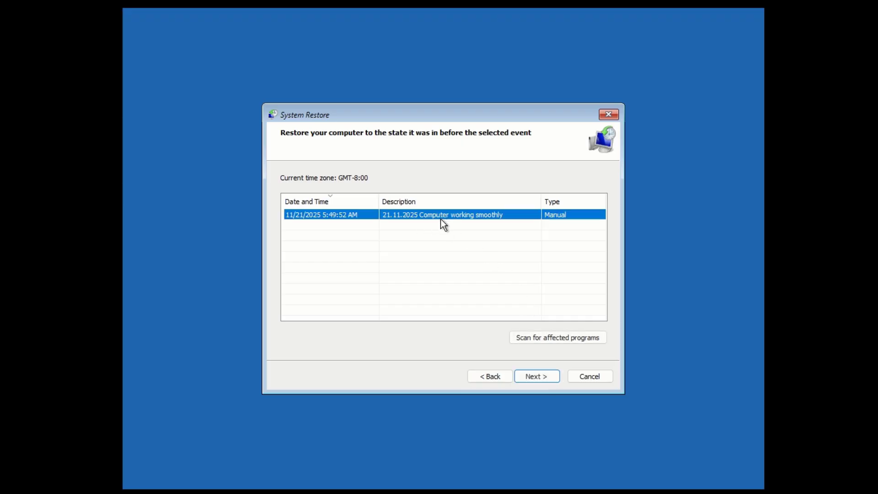
left_click(542, 379)
left_click(542, 378)
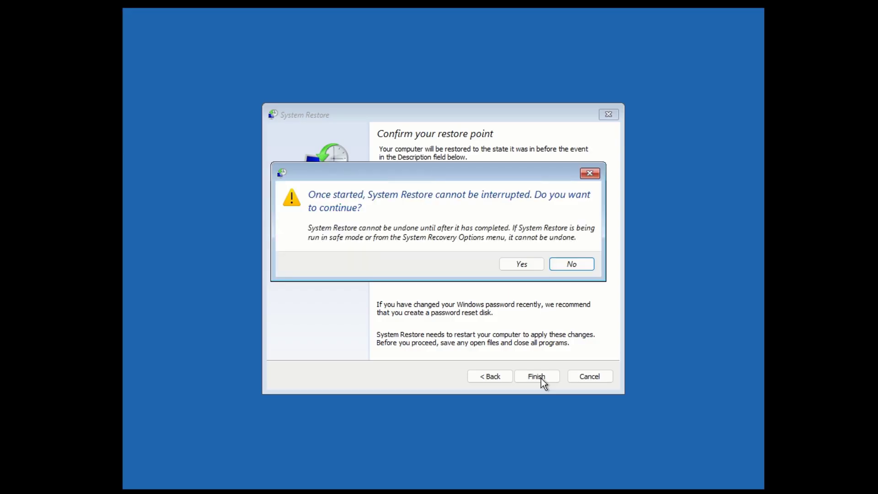
left_click(523, 265)
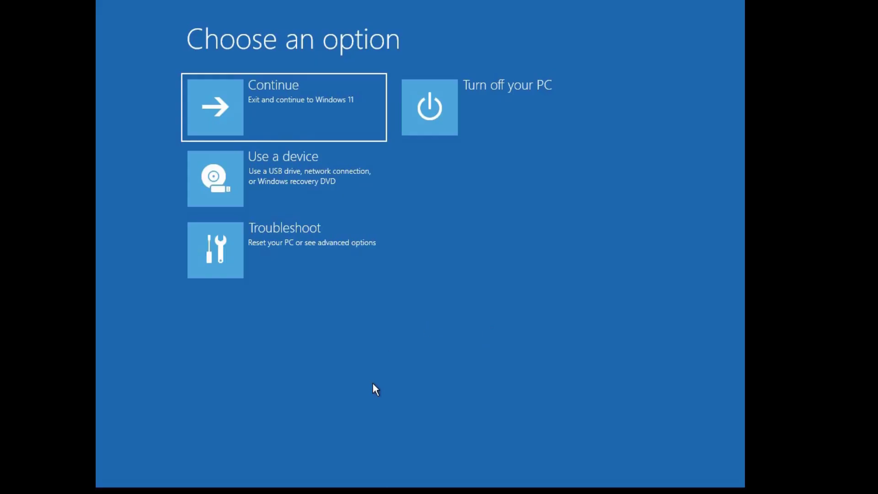
Start Reset this PC from Troubleshoot, choosing Keep my files.
left_click(293, 263)
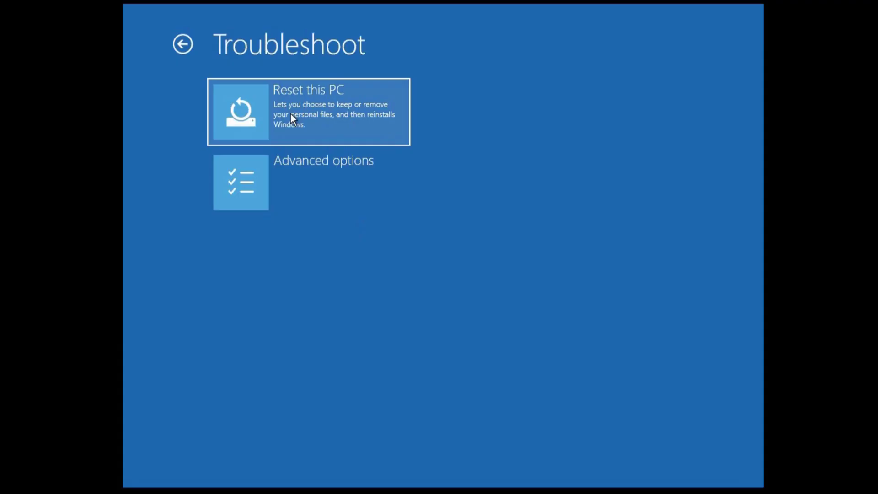
left_click(293, 117)
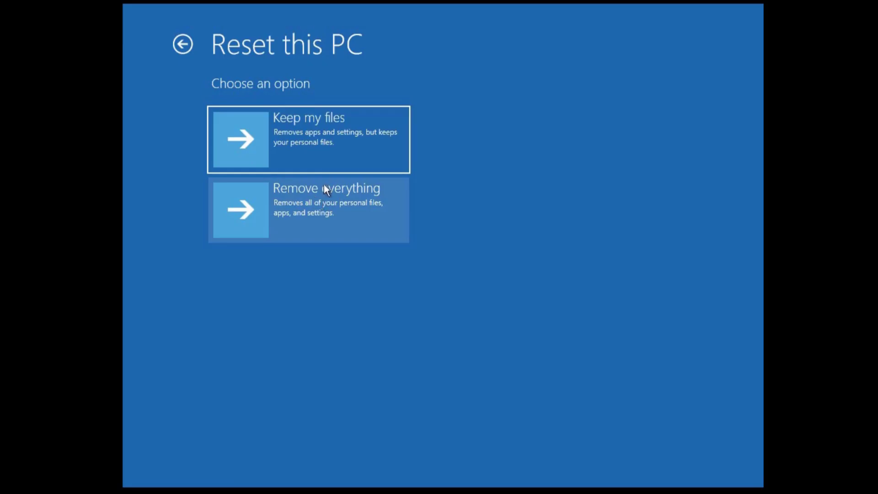
left_click(306, 130)
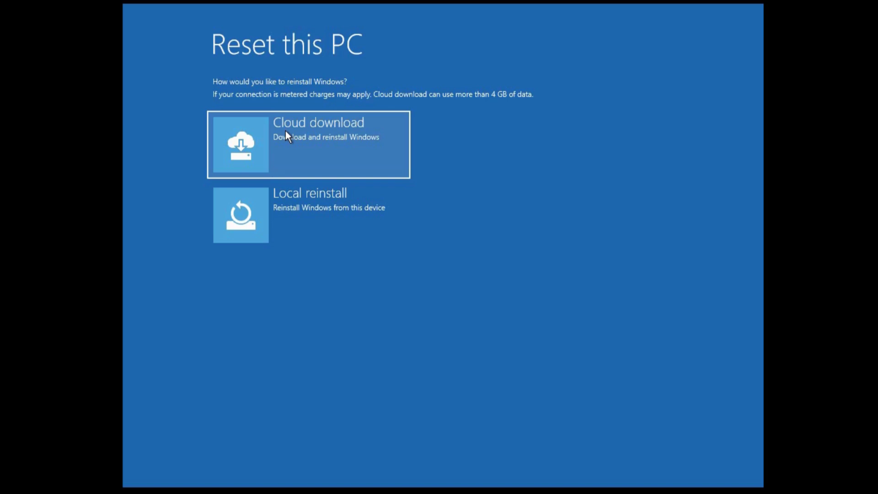
Select Local reinstall to reinstall Windows from this device.
left_click(269, 218)
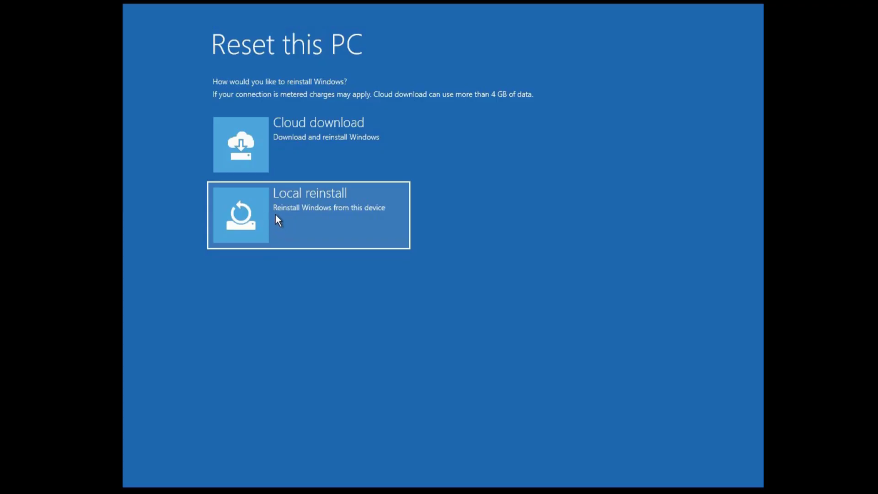